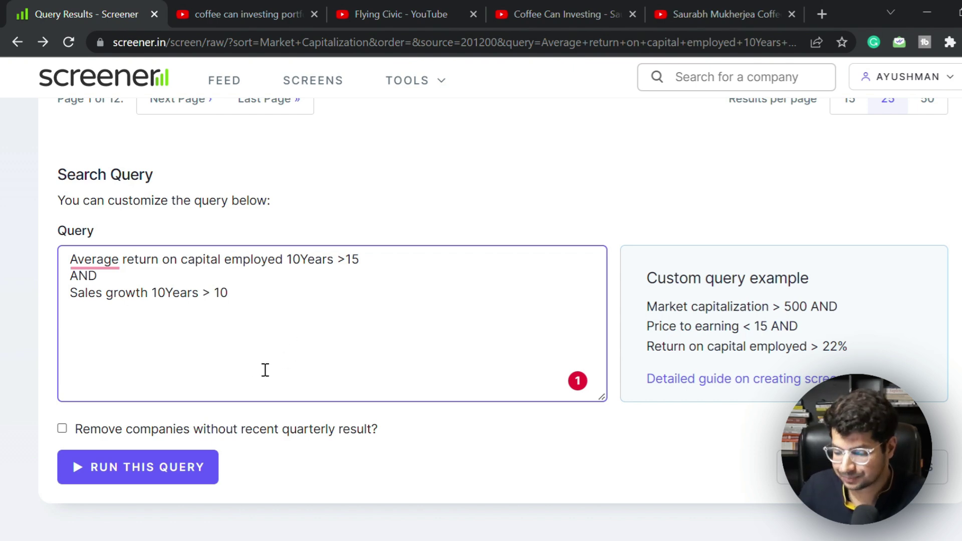
# - Run the stock query for 10-year average return on capital employed above 15 and 10-year sales growth above 10
pyautogui.scroll(-2, 265, 370)
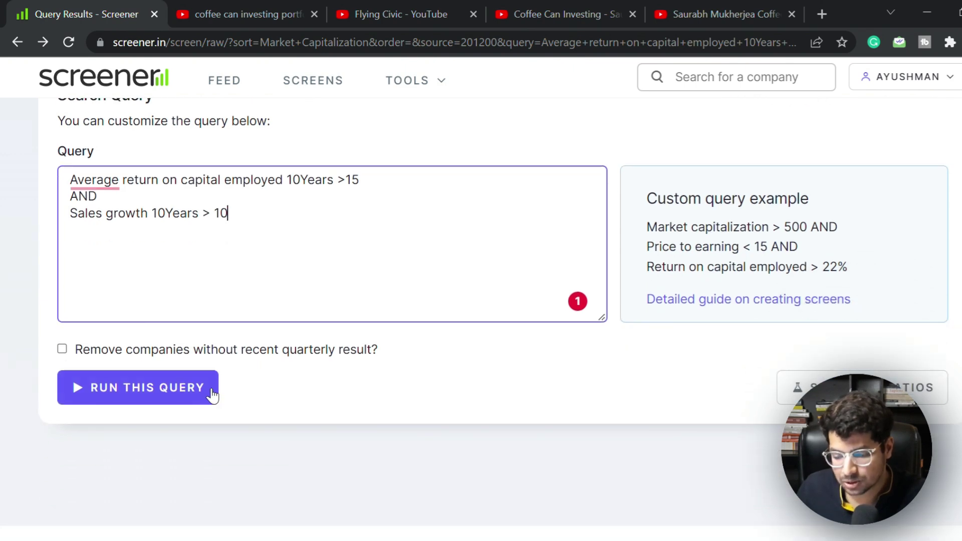
pyautogui.click(193, 394)
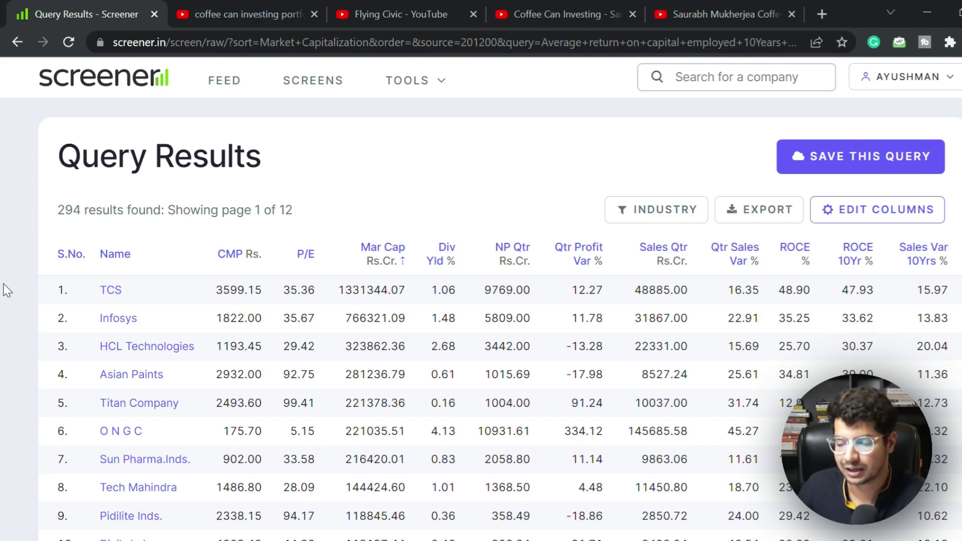
# - Insert the condition "Market Capitalization >1000" followed by AND on its own lines before the existing query conditions
pyautogui.scroll(-15, 6, 291)
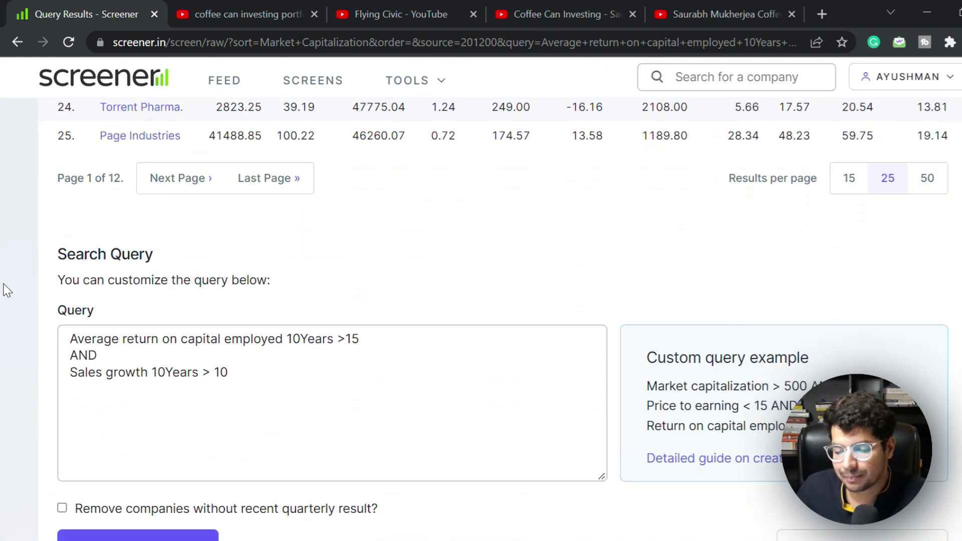
pyautogui.click(83, 346)
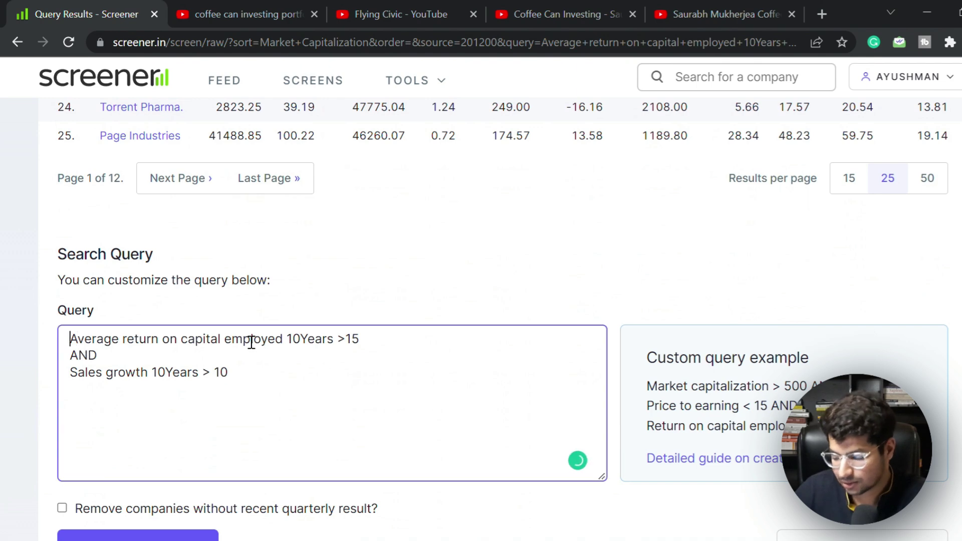
pyautogui.press('Return')
pyautogui.press('Down')
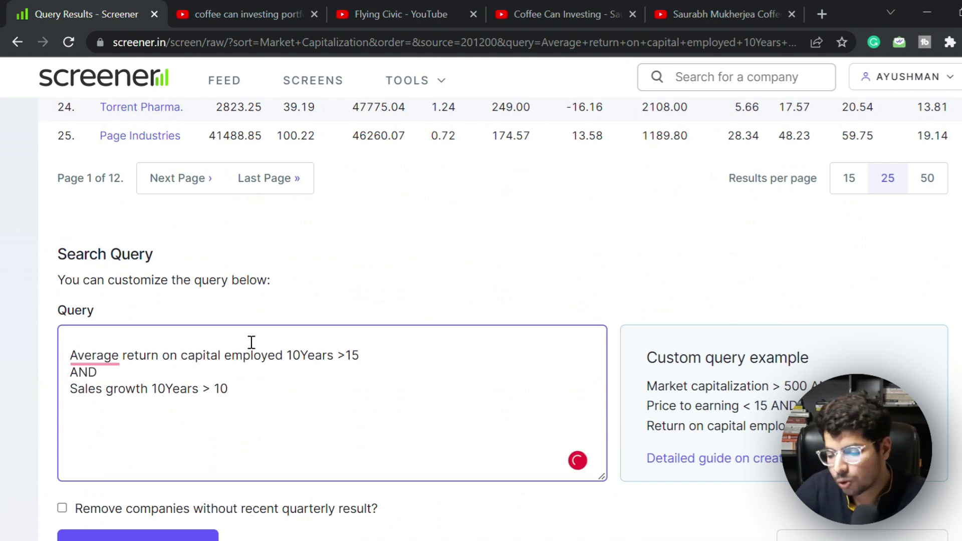
pyautogui.write('Marke')
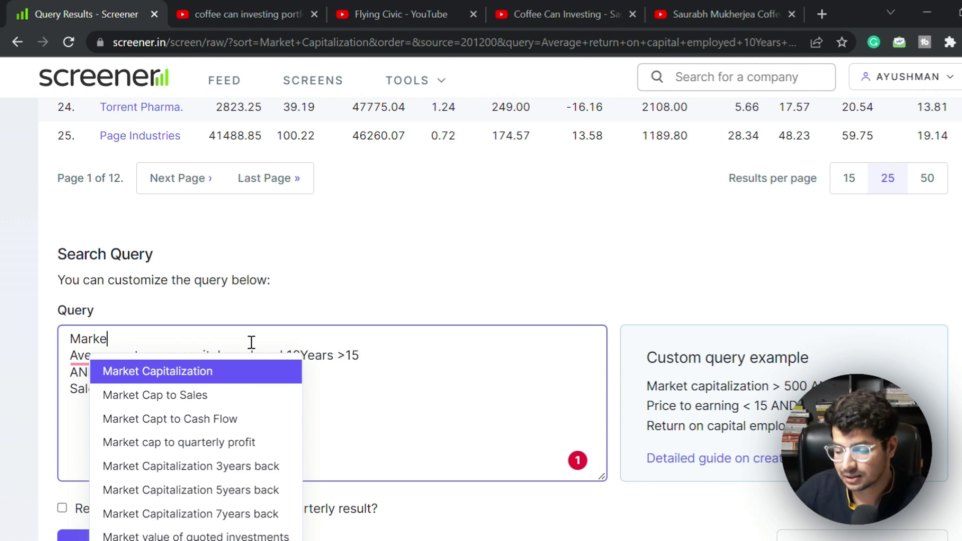
pyautogui.press('Return')
pyautogui.write('>1000')
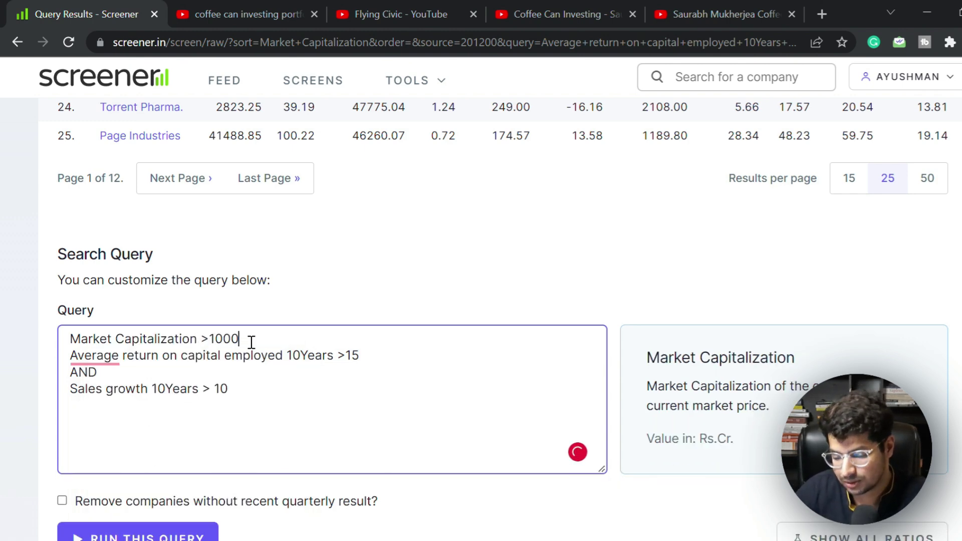
pyautogui.press('Return')
pyautogui.write('AND')
pyautogui.press('Return')
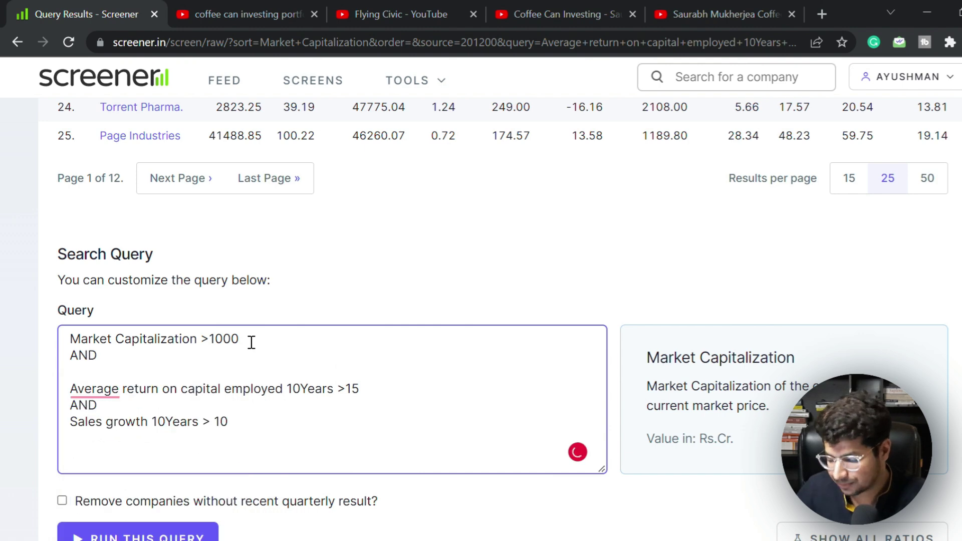
pyautogui.press('BackSpace')
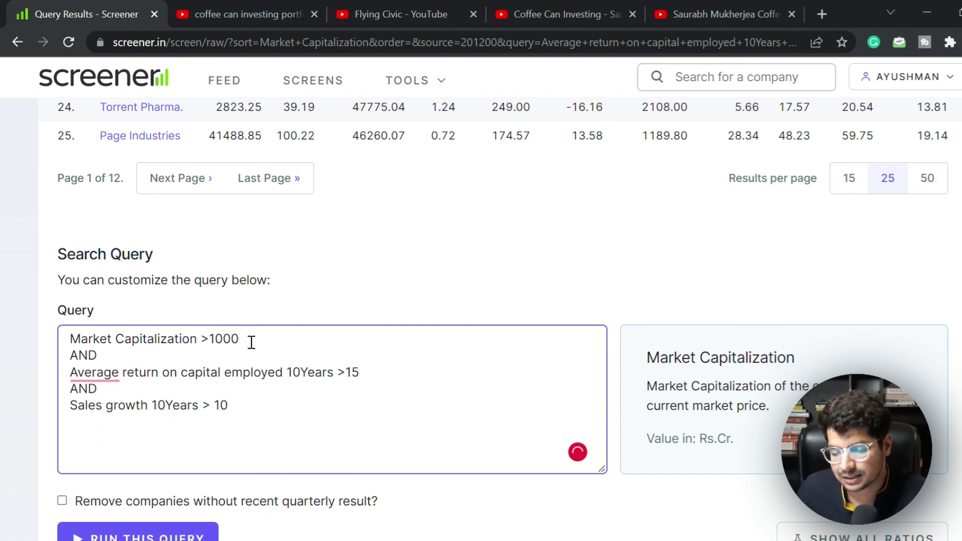
# - Run the updated query with the market capitalization condition included
pyautogui.scroll(-1, 22, 363)
pyautogui.scroll(-2, 22, 363)
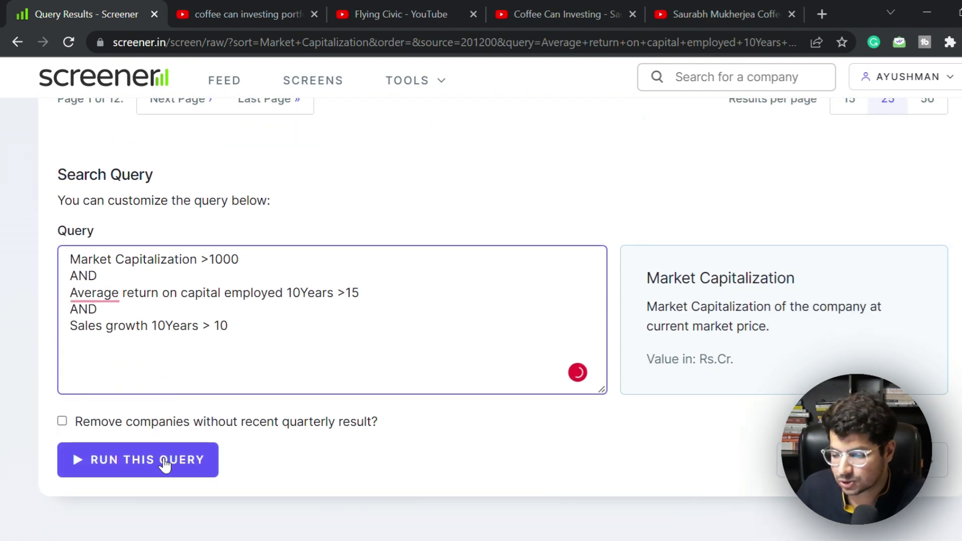
pyautogui.click(165, 461)
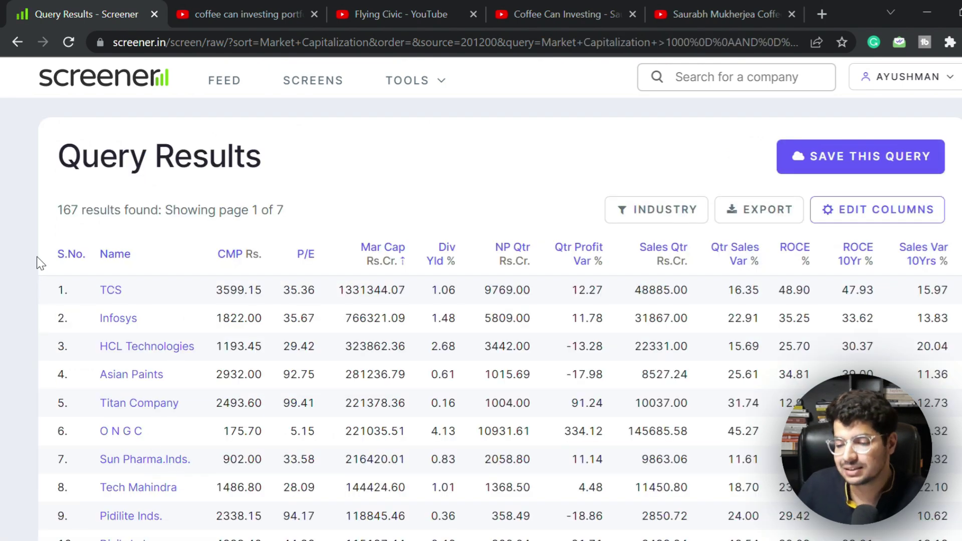
# - Examine the number of companies found at the head of the query results
pyautogui.scroll(-2, 38, 257)
pyautogui.scroll(2, 37, 257)
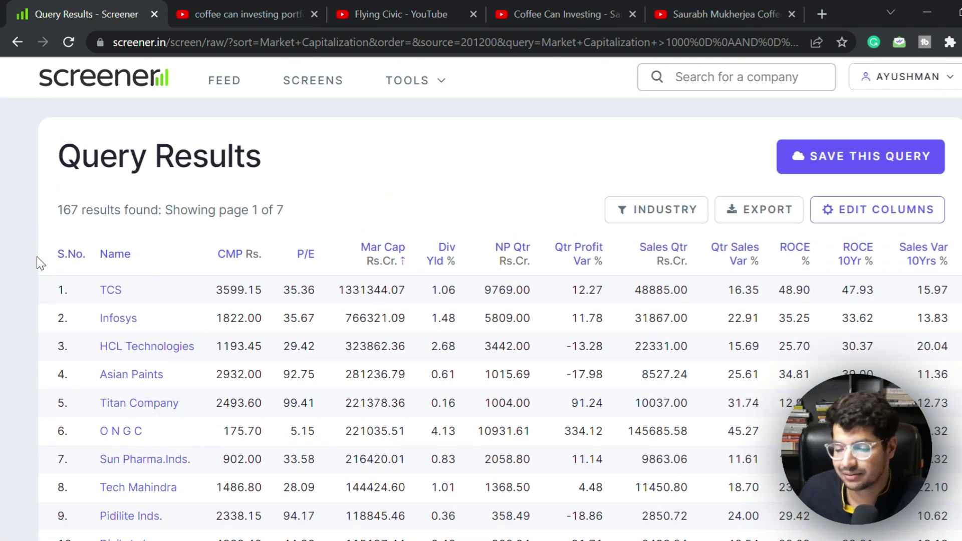
pyautogui.tripleClick(96, 210)
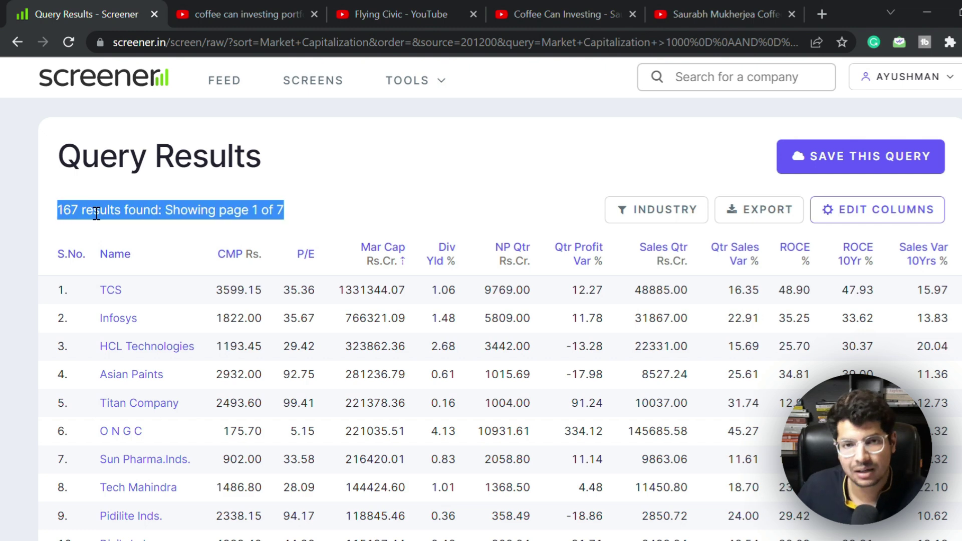
pyautogui.click(34, 236)
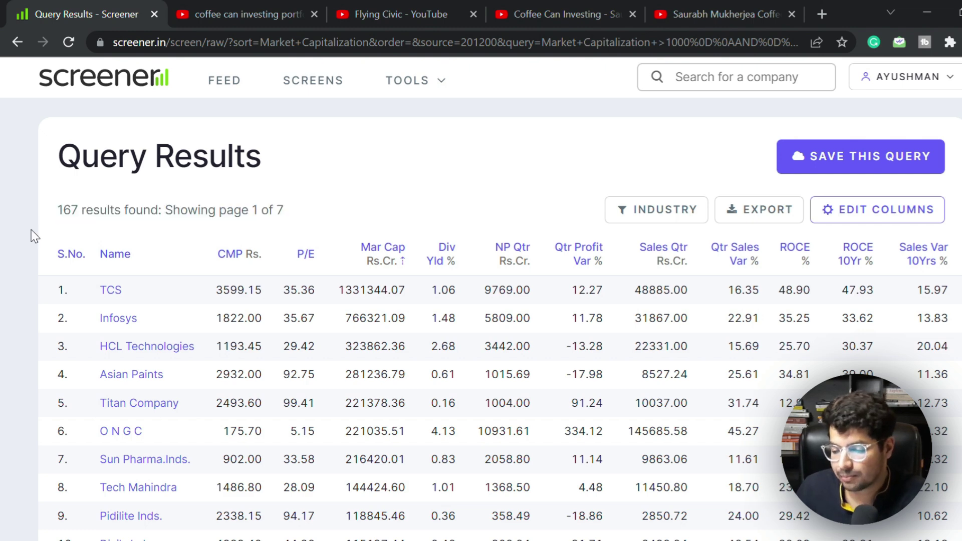
pyautogui.scroll(-2, 34, 235)
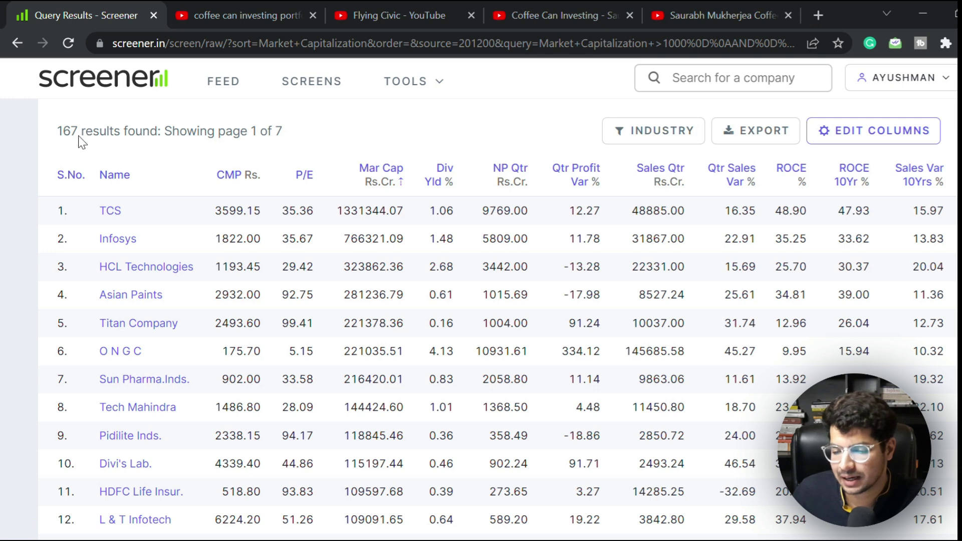
pyautogui.moveTo(56, 131); pyautogui.dragTo(97, 141)
pyautogui.click(9, 187)
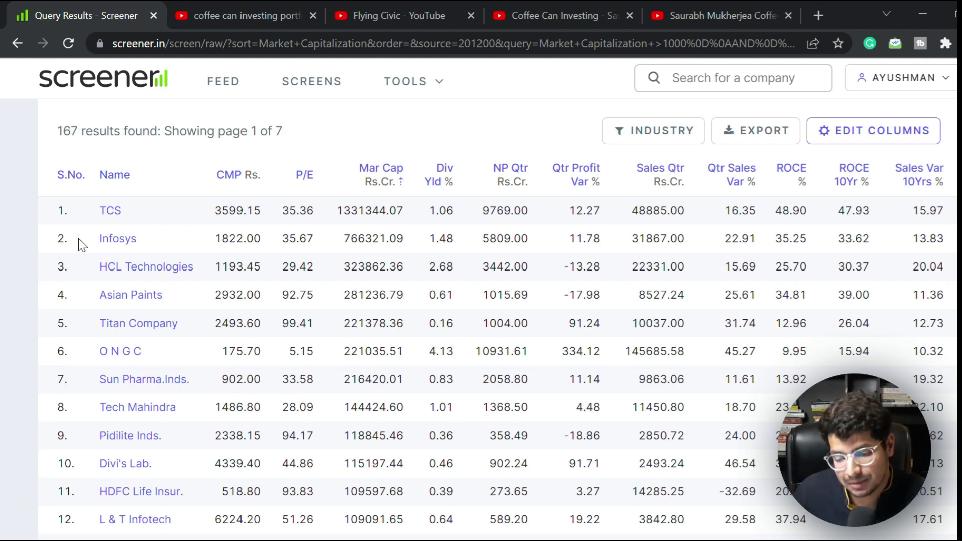
# - Review the largest companies in the query results, from Infosys and HCL Technologies to Divi's Lab. and HDFC Life Insur
pyautogui.moveTo(78, 239); pyautogui.dragTo(142, 242)
pyautogui.moveTo(98, 267)
pyautogui.mouseDown()
pyautogui.moveTo(200, 271)
pyautogui.moveTo(102, 310)
pyautogui.mouseUp()
pyautogui.click(201, 300)
pyautogui.click(203, 307)
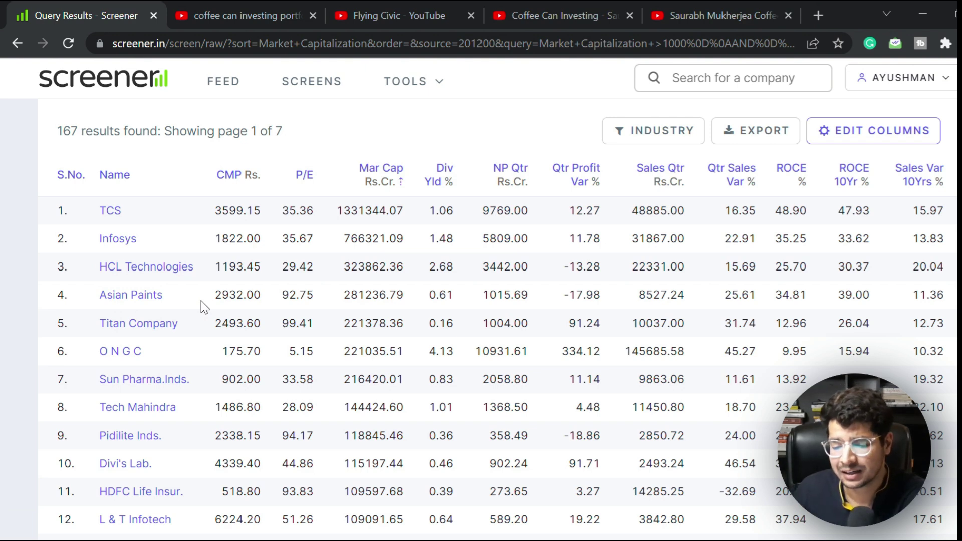
pyautogui.scroll(-2, 208, 294)
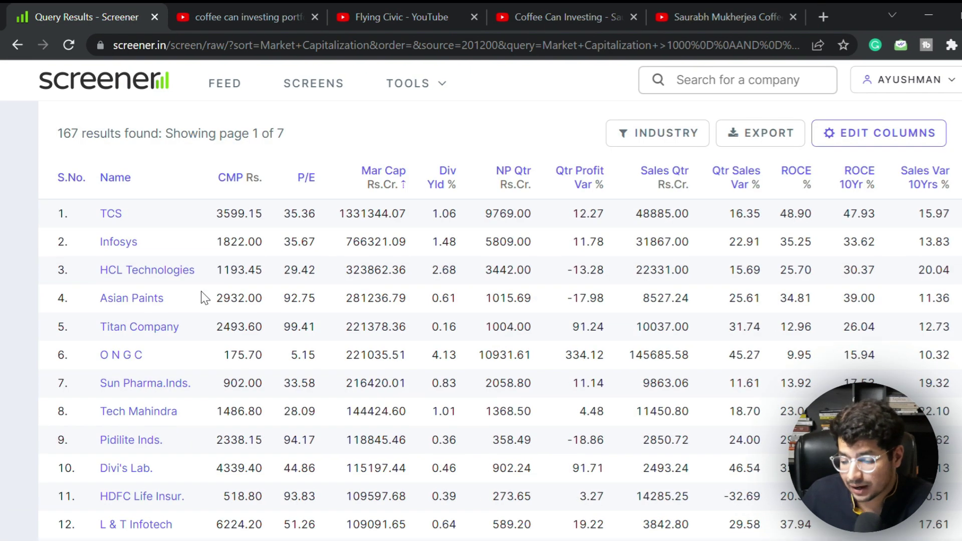
pyautogui.scroll(-2, 209, 290)
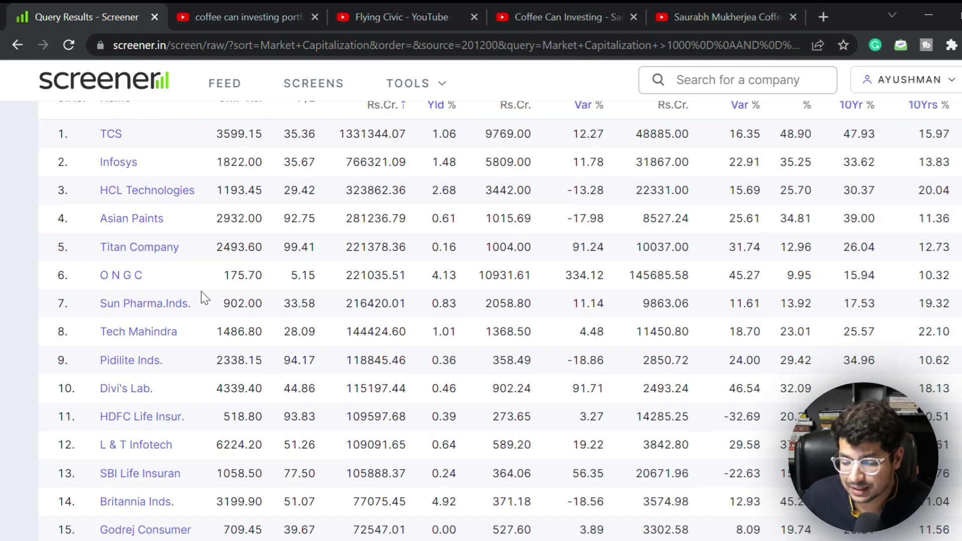
pyautogui.tripleClick(182, 394)
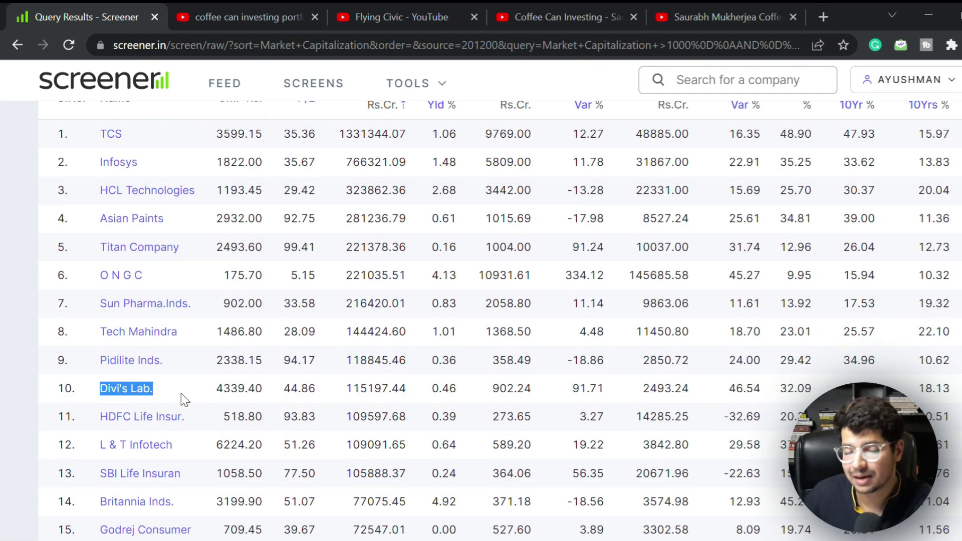
pyautogui.click(181, 381)
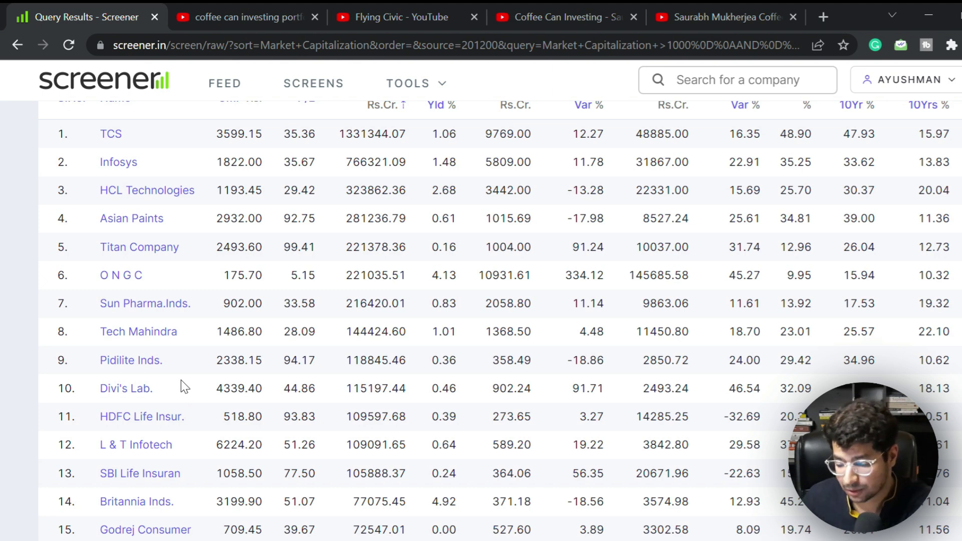
pyautogui.scroll(-2, 199, 377)
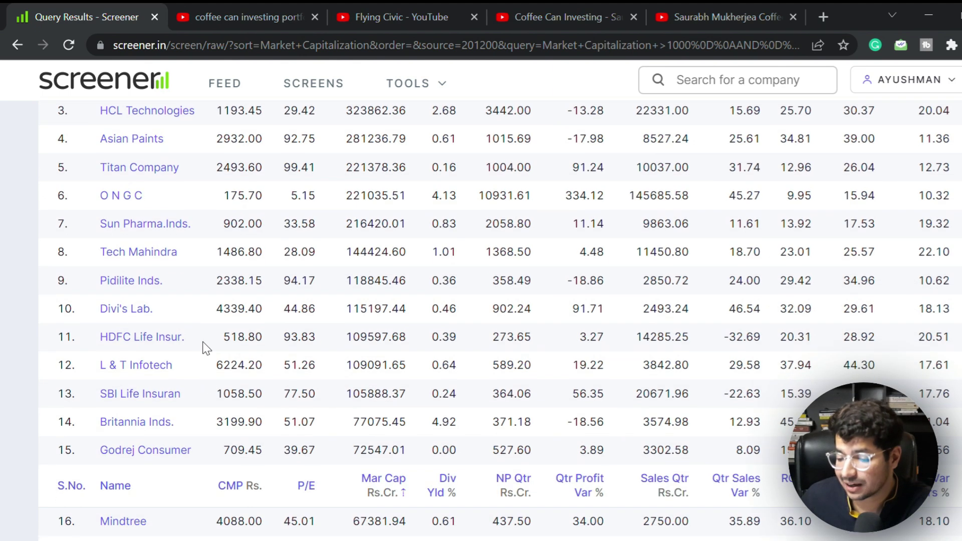
pyautogui.tripleClick(194, 338)
pyautogui.click(202, 366)
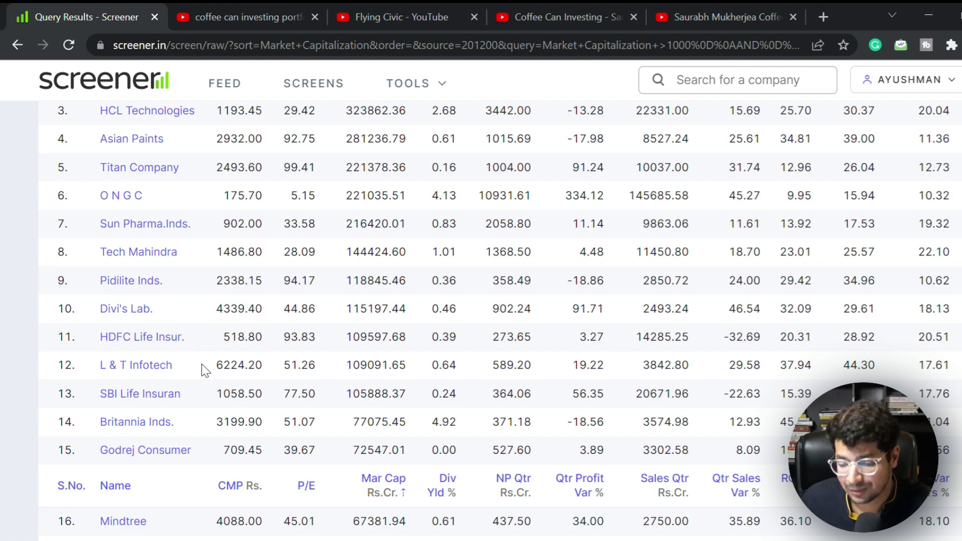
# - Look through the remaining companies on the first results page and return to the top-ranked ones
pyautogui.scroll(-4, 204, 360)
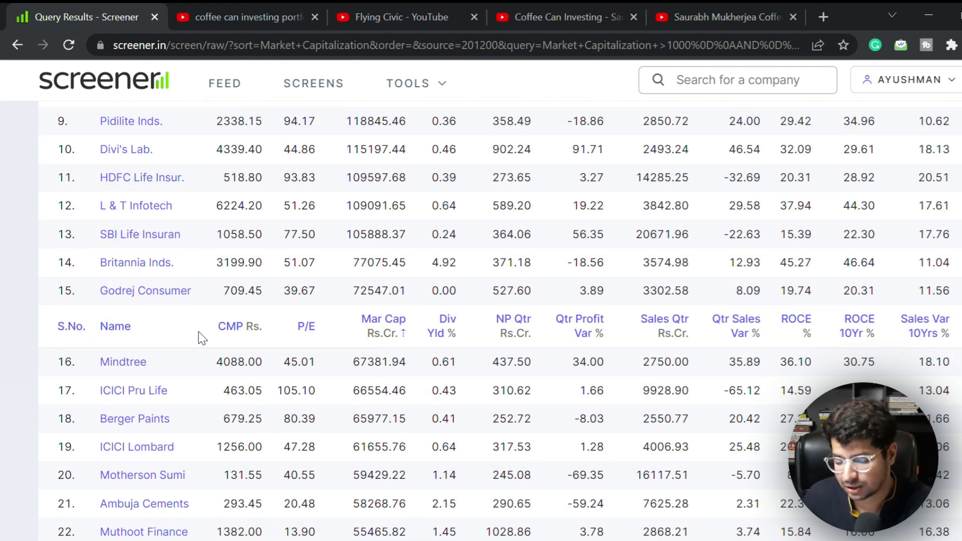
pyautogui.scroll(-2, 199, 331)
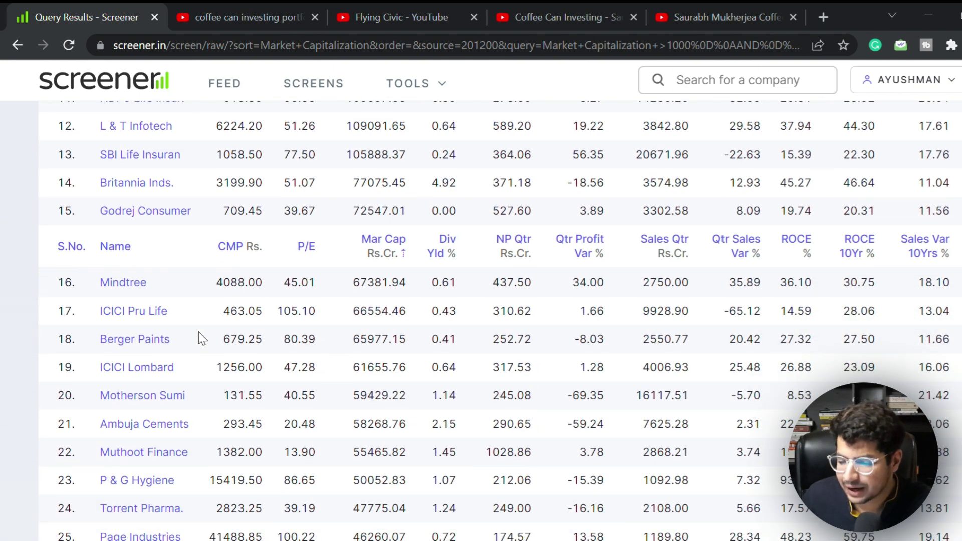
pyautogui.scroll(4, 198, 332)
pyautogui.scroll(4, 198, 332)
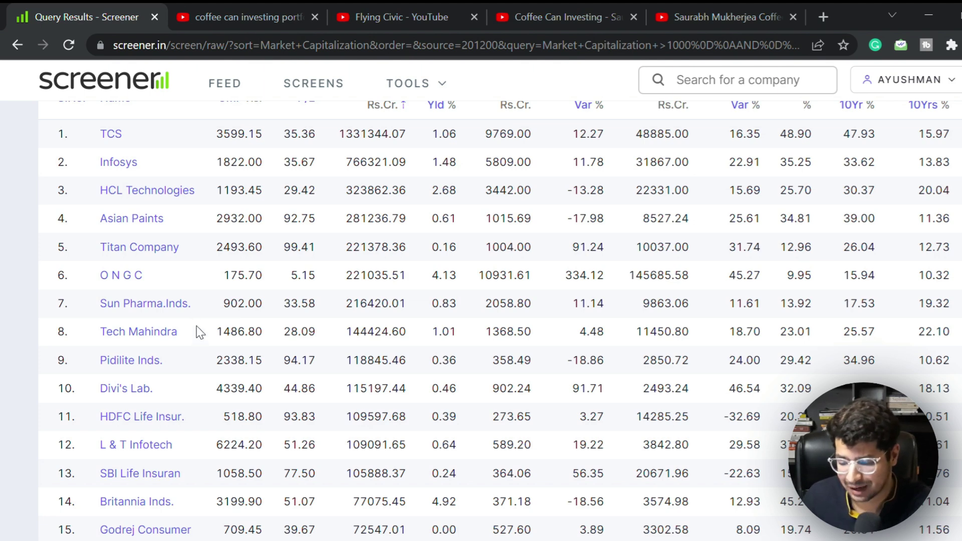
pyautogui.scroll(-2, 199, 329)
pyautogui.scroll(2, 209, 329)
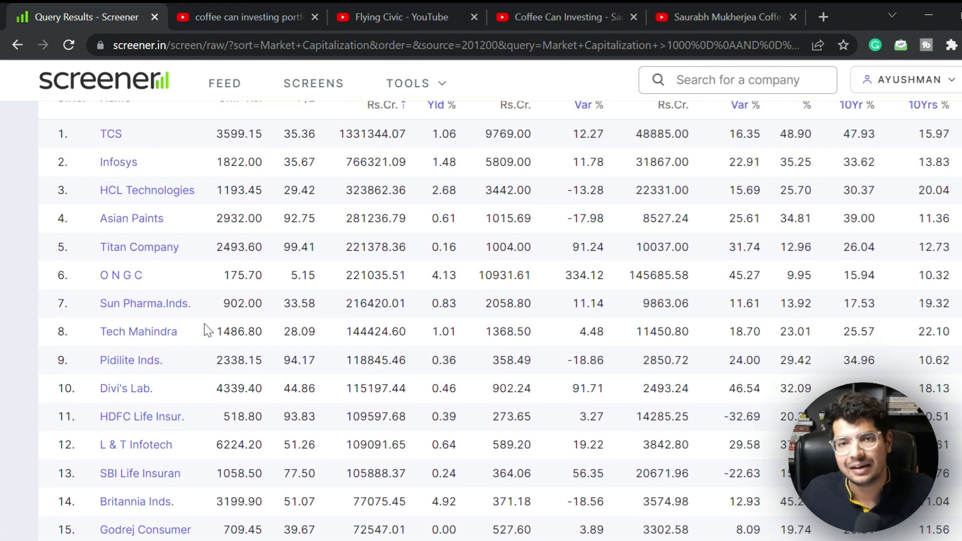